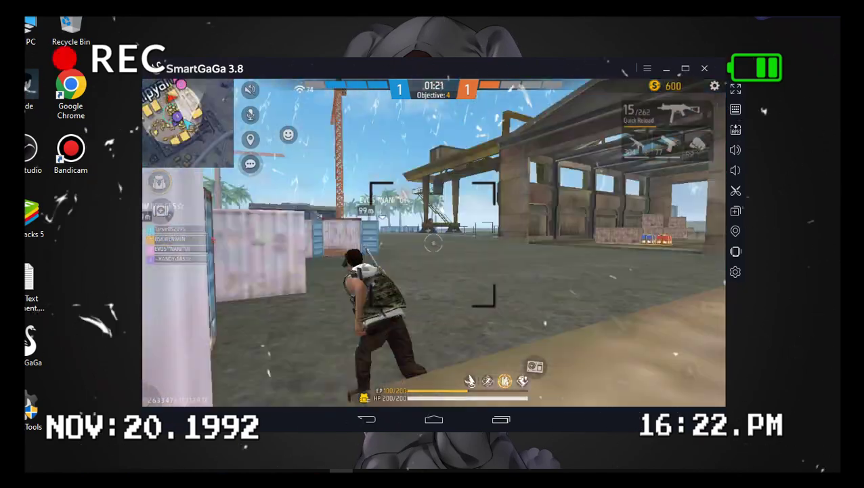
pyautogui.press('w')
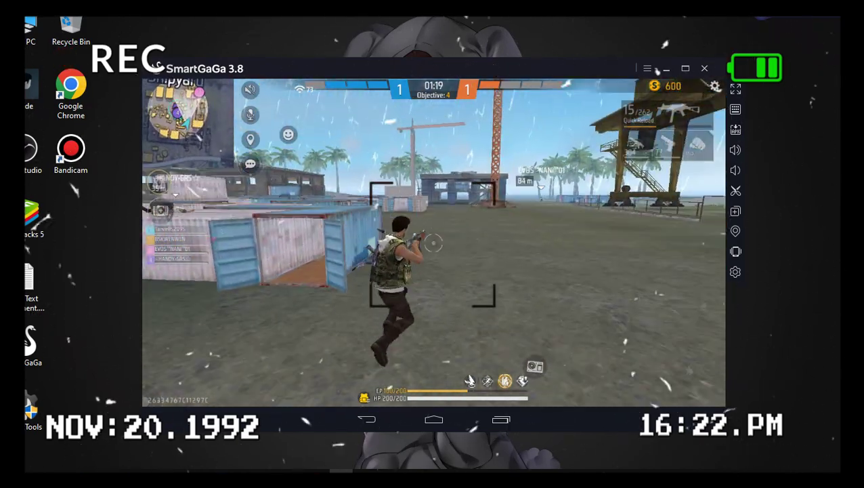
pyautogui.press('w')
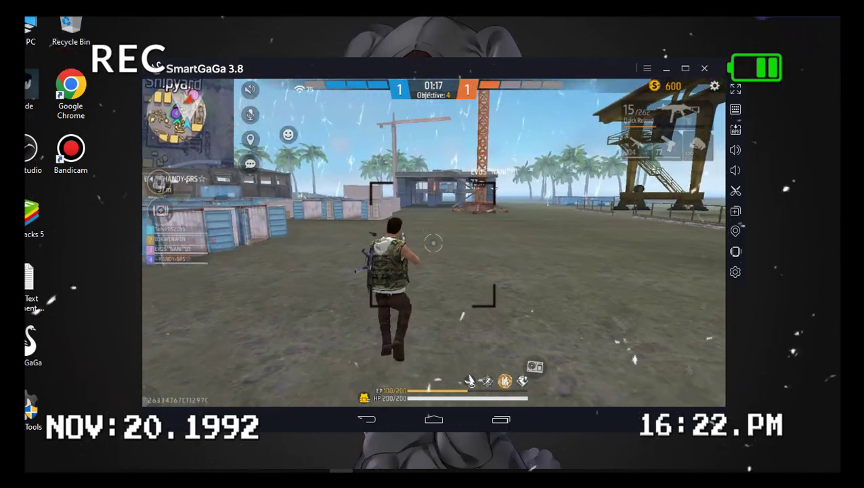
pyautogui.rightClick(433, 243)
pyautogui.click(433, 242)
pyautogui.rightClick(433, 243)
pyautogui.press('a')
pyautogui.press('a')
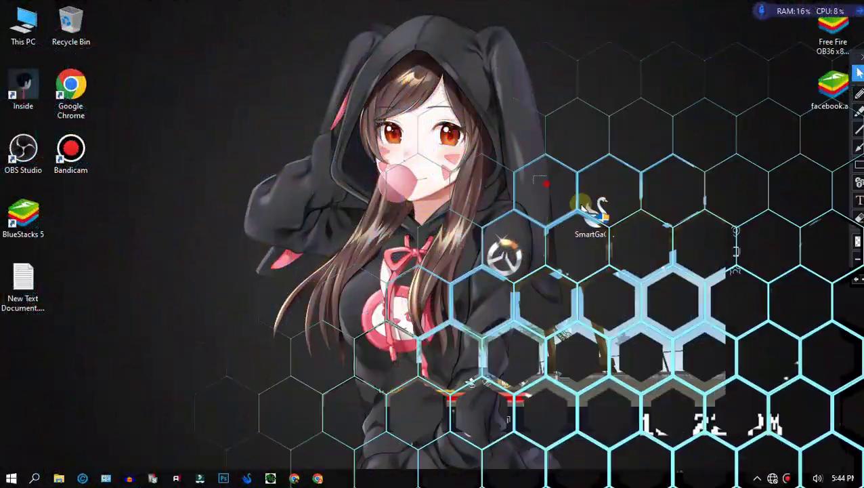
# - Check the file size in the properties of the SmartGaGa_A442_3.8.exe installer and frame the size values in red
pyautogui.moveTo(594, 234); pyautogui.dragTo(594, 168)
pyautogui.rightClick(594, 168)
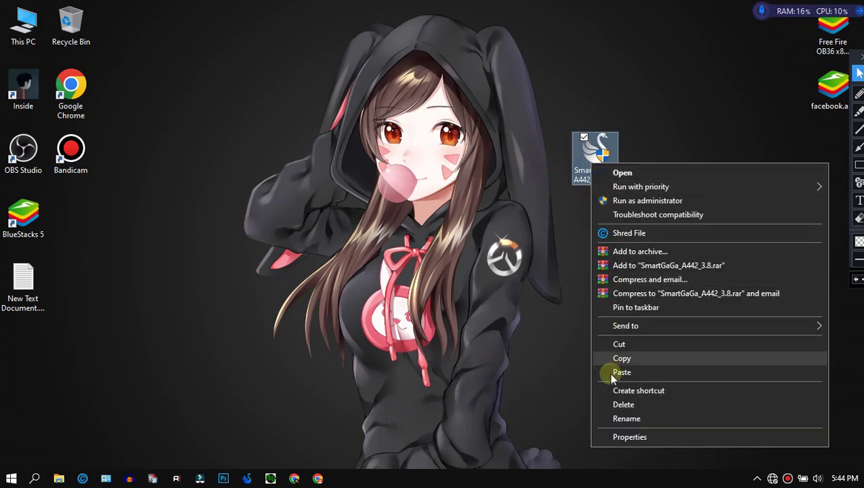
pyautogui.click(618, 439)
pyautogui.click(858, 165)
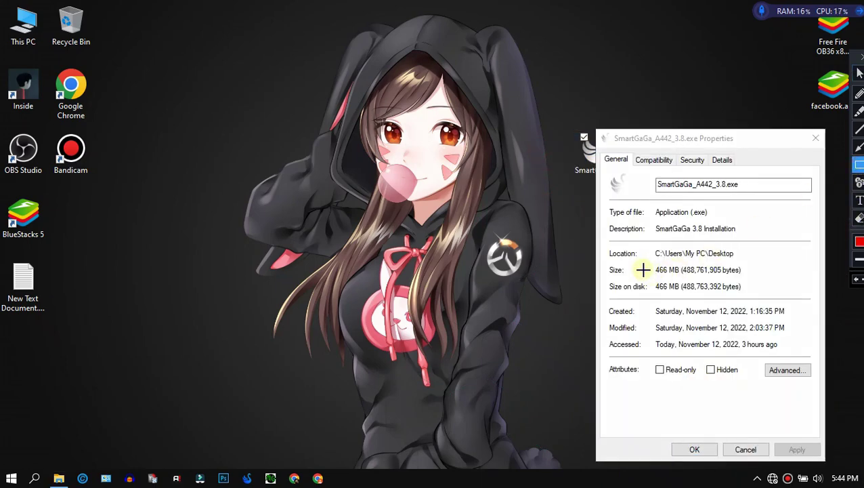
pyautogui.moveTo(669, 290); pyautogui.dragTo(684, 304)
pyautogui.moveTo(635, 258); pyautogui.dragTo(695, 316)
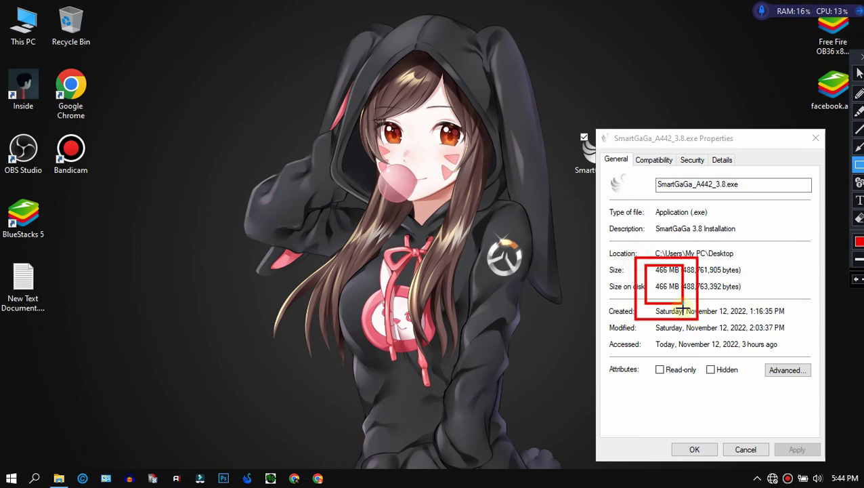
pyautogui.click(859, 73)
pyautogui.click(816, 137)
# - Run the SmartGaGa 3.8 installer from the desktop in English and accept the license agreement
pyautogui.rightClick(261, 103)
pyautogui.click(319, 140)
pyautogui.click(594, 152)
pyautogui.rightClick(586, 138)
pyautogui.click(609, 146)
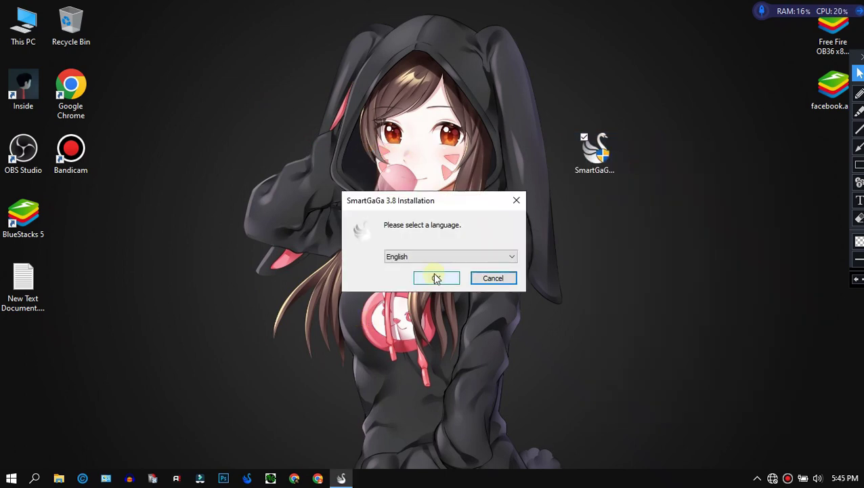
pyautogui.click(435, 276)
pyautogui.click(518, 352)
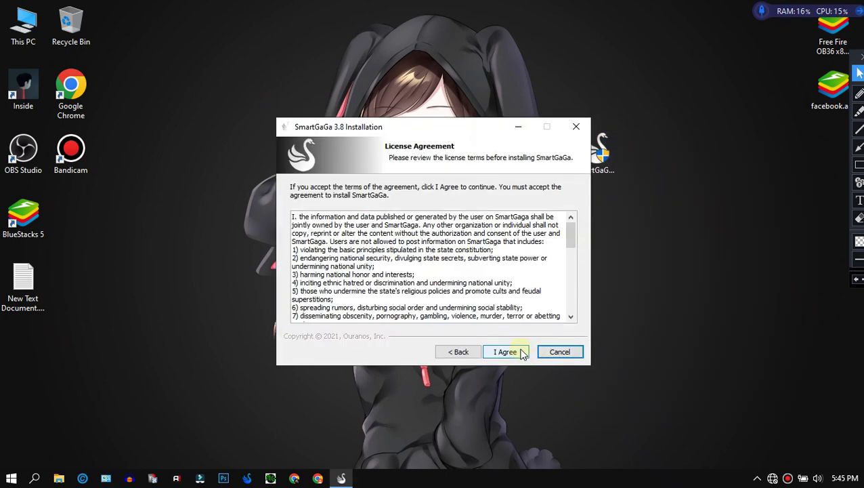
pyautogui.click(522, 353)
# - Set the destination folder to F:\SmartGaGa and start the installation
pyautogui.click(544, 282)
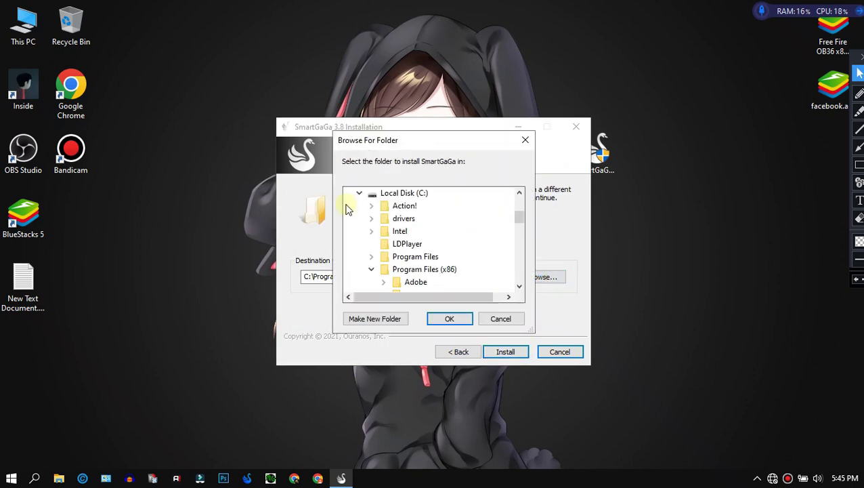
pyautogui.click(360, 193)
pyautogui.click(406, 256)
pyautogui.click(449, 319)
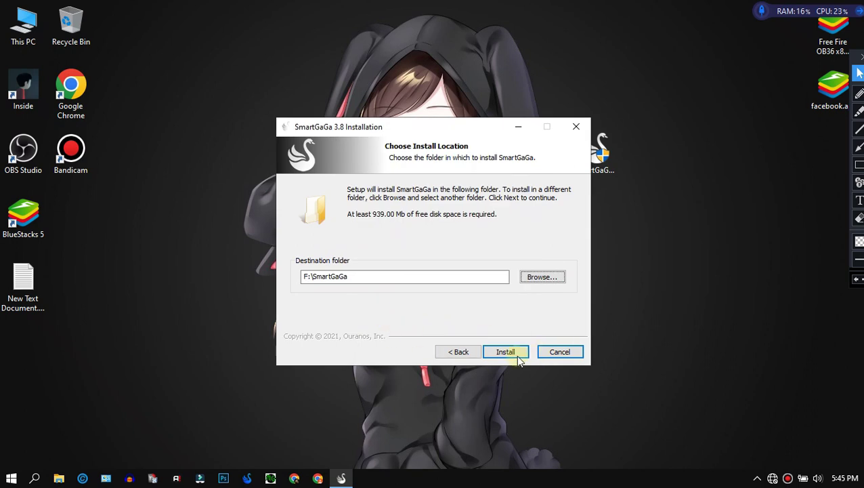
pyautogui.moveTo(482, 338); pyautogui.dragTo(522, 365)
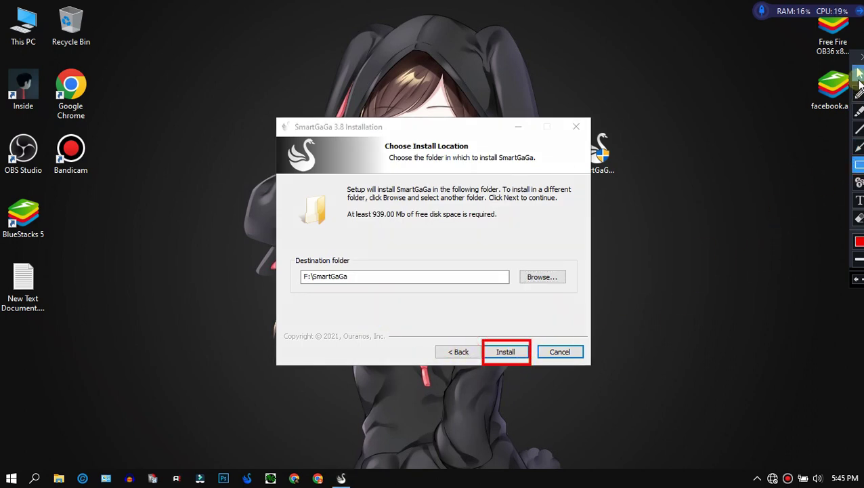
pyautogui.click(501, 351)
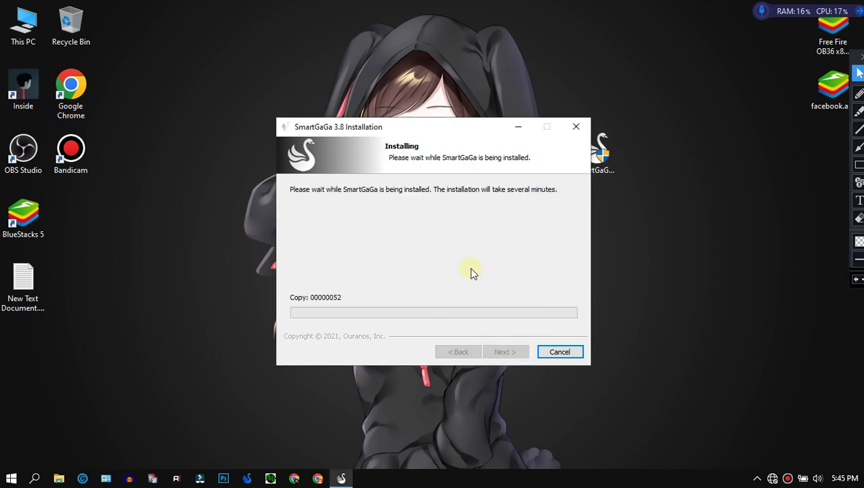
# - Point four red arrows at the installation window, frame it with a red rectangle and erase the markings
pyautogui.click(859, 146)
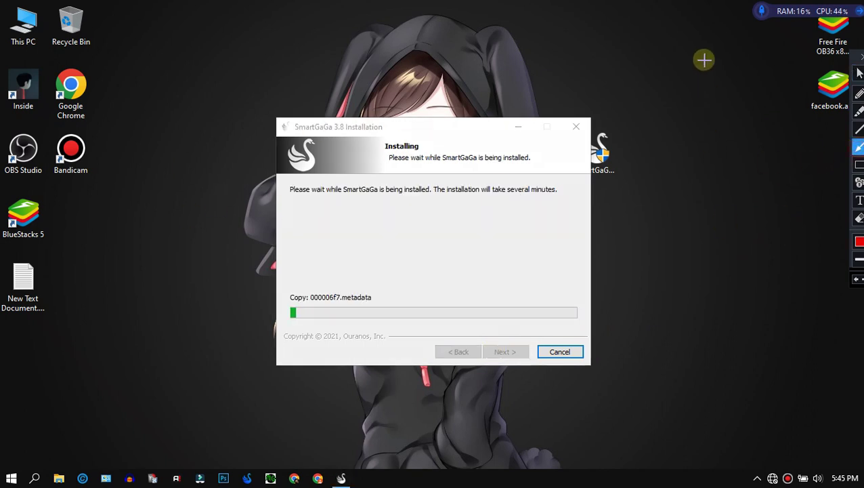
pyautogui.moveTo(702, 62); pyautogui.dragTo(549, 182)
pyautogui.moveTo(158, 42); pyautogui.dragTo(362, 178)
pyautogui.moveTo(152, 373); pyautogui.dragTo(313, 247)
pyautogui.moveTo(613, 361); pyautogui.dragTo(445, 226)
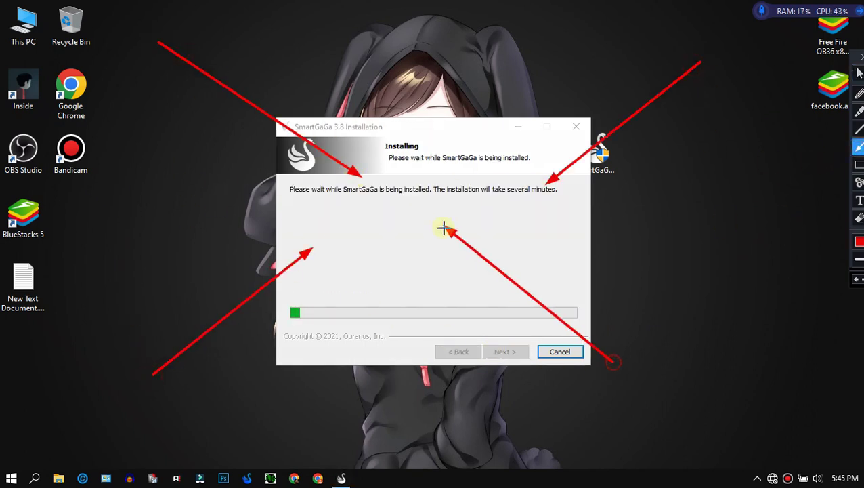
pyautogui.moveTo(265, 112)
pyautogui.mouseDown()
pyautogui.moveTo(613, 387)
pyautogui.moveTo(590, 368)
pyautogui.mouseUp()
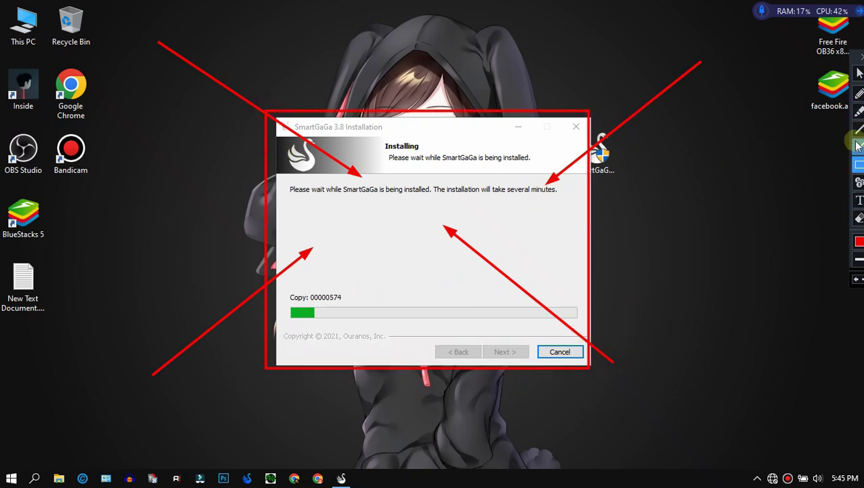
pyautogui.click(859, 217)
pyautogui.click(857, 74)
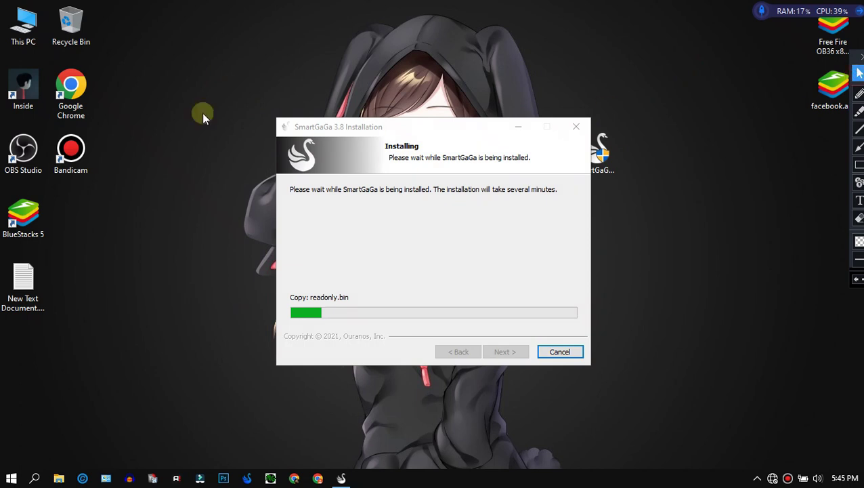
# - Finish the SmartGaGa setup wizard with the product web site visit turned off
pyautogui.rightClick(714, 189)
pyautogui.click(732, 223)
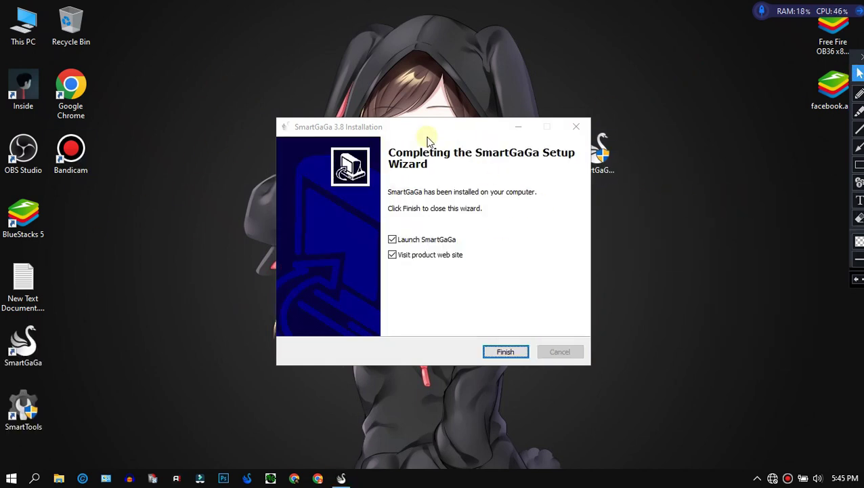
pyautogui.click(393, 256)
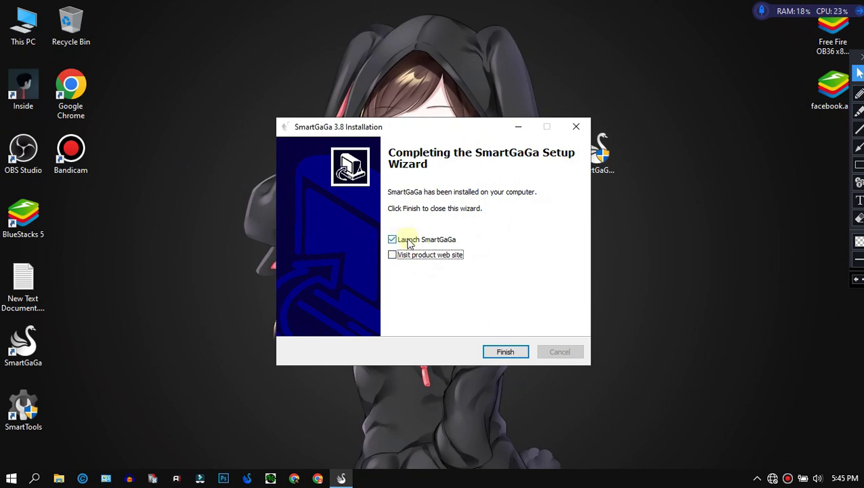
pyautogui.click(512, 356)
# - Launch SmartGaGa from the desktop and allow it through the Windows firewall on public networks
pyautogui.rightClick(265, 188)
pyautogui.click(309, 233)
pyautogui.doubleClick(23, 345)
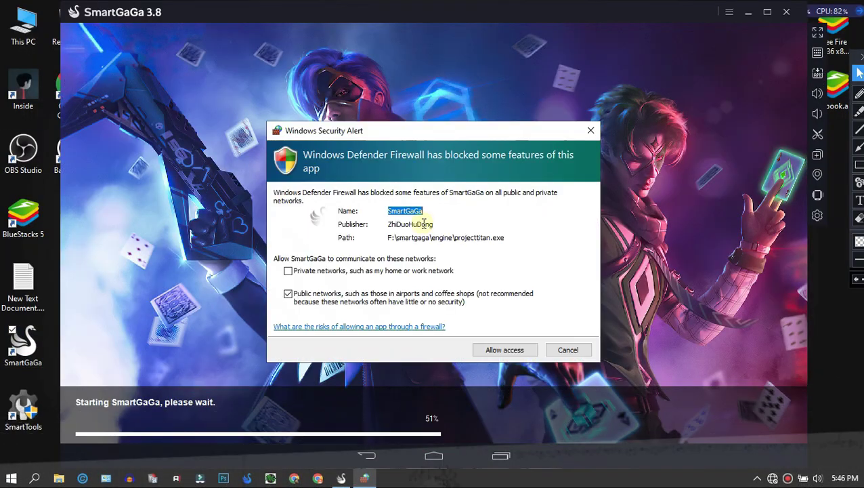
pyautogui.click(500, 348)
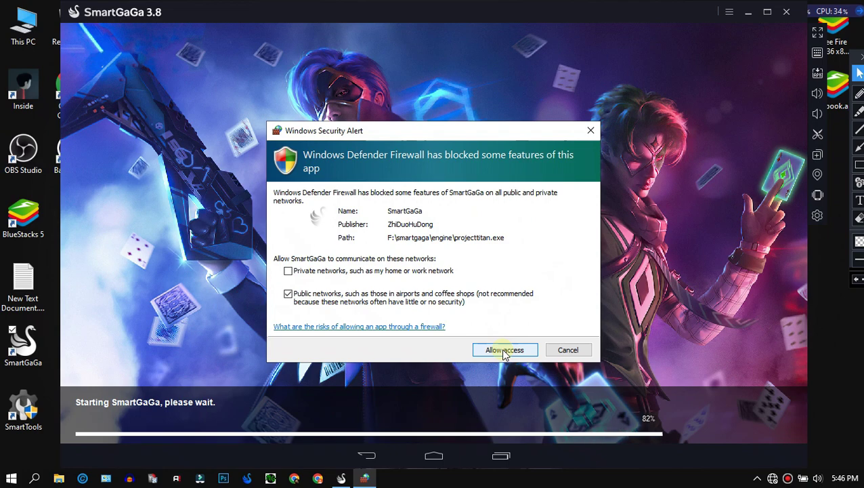
pyautogui.click(503, 352)
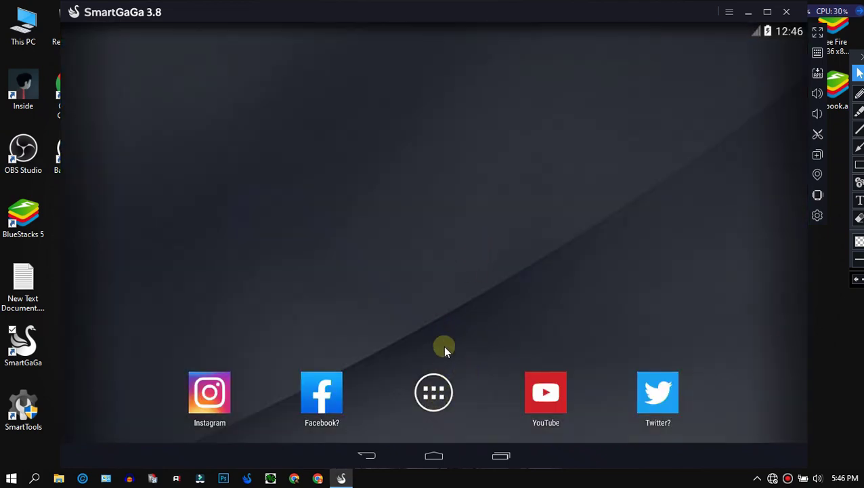
# - Check the Android version in the emulator's About phone settings and return to the home screen
pyautogui.click(439, 390)
pyautogui.click(155, 79)
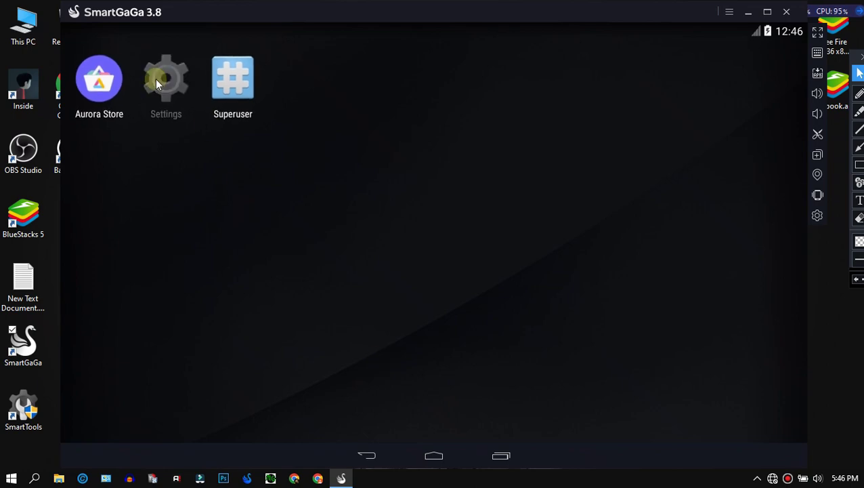
pyautogui.scroll(-5, 205, 384)
pyautogui.click(168, 426)
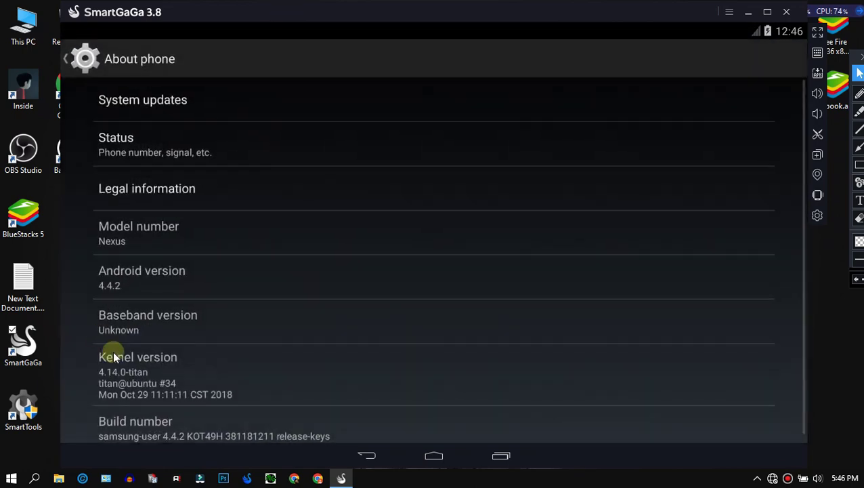
pyautogui.scroll(-1, 232, 305)
pyautogui.doubleClick(374, 454)
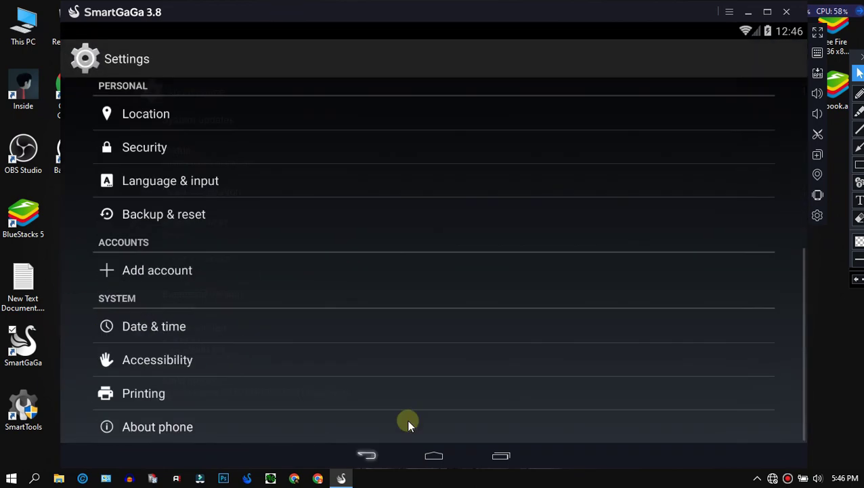
# - View the emulator's About information and point an arrow at the version details
pyautogui.click(730, 13)
pyautogui.click(718, 156)
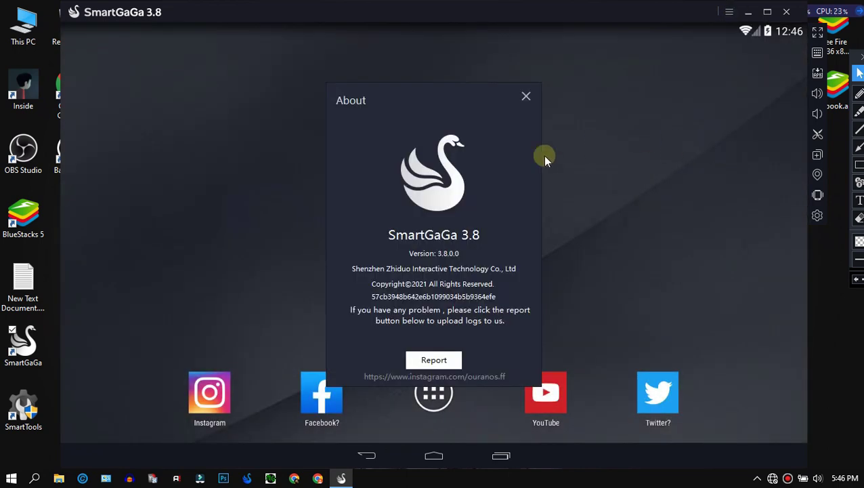
pyautogui.moveTo(642, 132)
pyautogui.mouseDown()
pyautogui.moveTo(546, 182)
pyautogui.moveTo(499, 227)
pyautogui.mouseUp()
pyautogui.click(858, 73)
# - Set the emulator's advanced settings to the 1280x720 (DPI 240) tablet resolution, 2 CPU cores and 2048 MB RAM
pyautogui.click(730, 12)
pyautogui.click(729, 96)
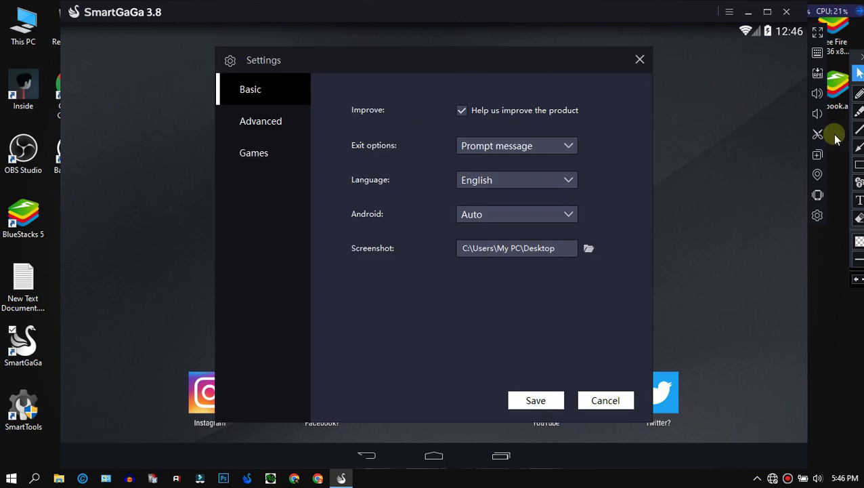
pyautogui.click(280, 126)
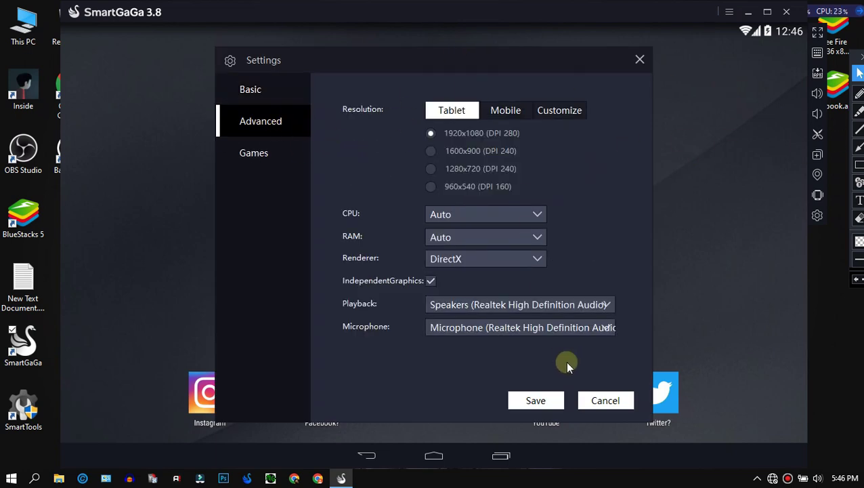
pyautogui.click(431, 168)
pyautogui.click(448, 215)
pyautogui.click(457, 264)
pyautogui.click(454, 237)
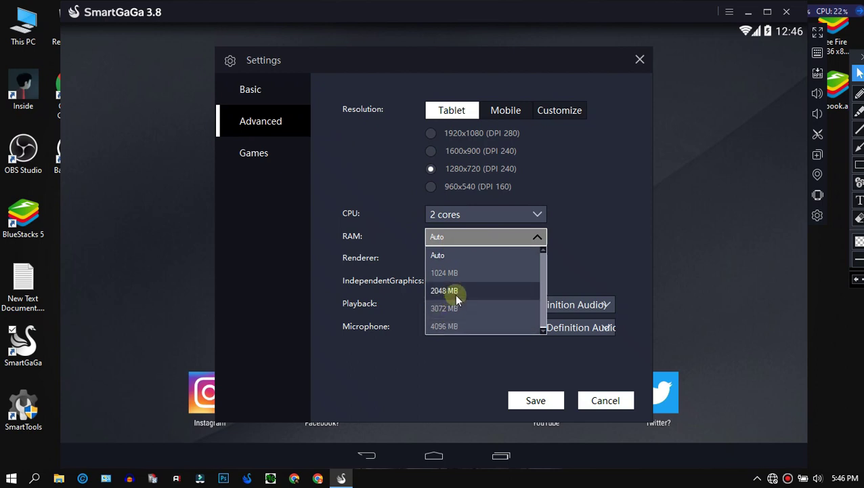
pyautogui.click(454, 291)
# - Save the modified emulator settings and reboot the emulator to apply them
pyautogui.click(261, 156)
pyautogui.click(260, 122)
pyautogui.click(537, 401)
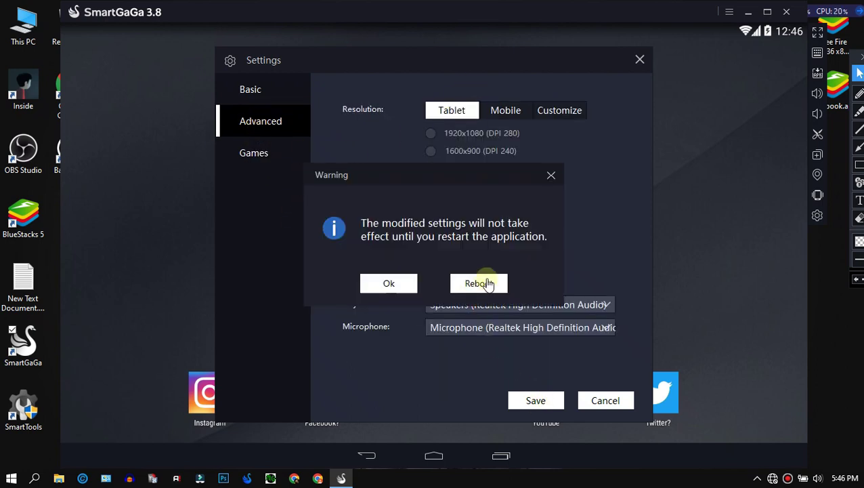
pyautogui.click(486, 283)
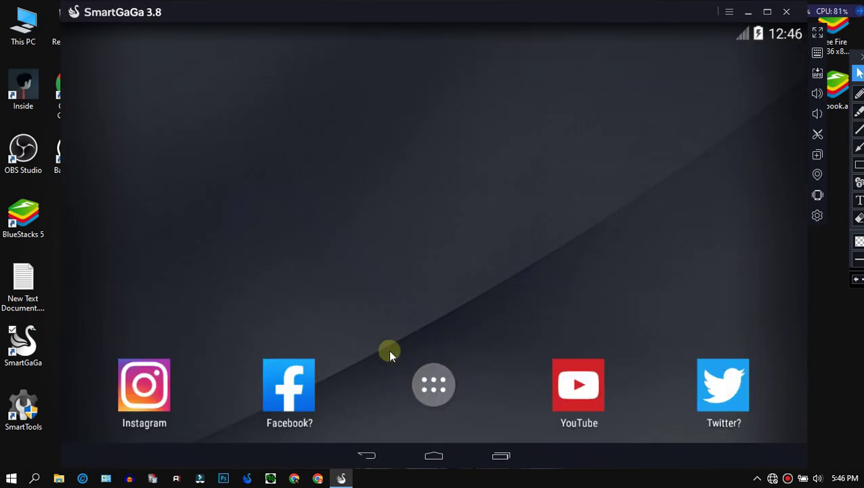
# - Minimize the emulator, place the Free Fire OB36 and facebook.apk files side by side mid-desktop, and temporarily frame them
pyautogui.click(433, 382)
pyautogui.click(744, 19)
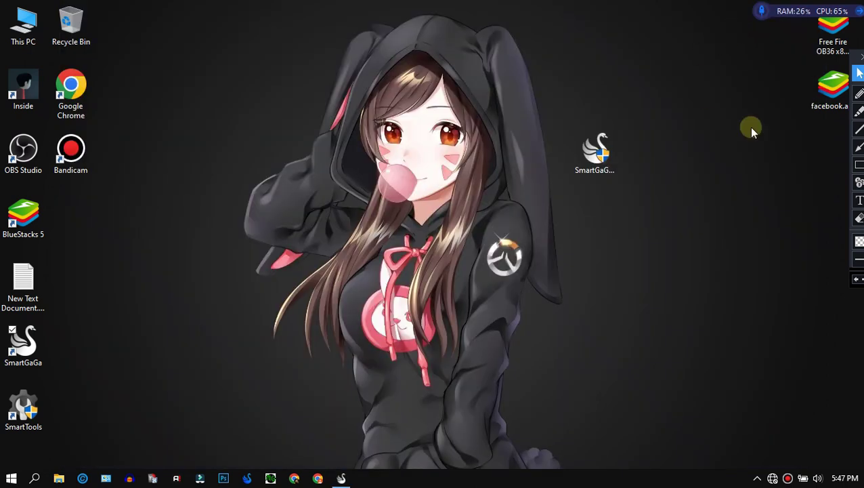
pyautogui.moveTo(833, 26); pyautogui.dragTo(357, 217)
pyautogui.moveTo(829, 97)
pyautogui.mouseDown()
pyautogui.moveTo(418, 225)
pyautogui.moveTo(407, 220)
pyautogui.mouseUp()
pyautogui.click(859, 164)
pyautogui.moveTo(314, 192); pyautogui.dragTo(473, 269)
pyautogui.click(857, 182)
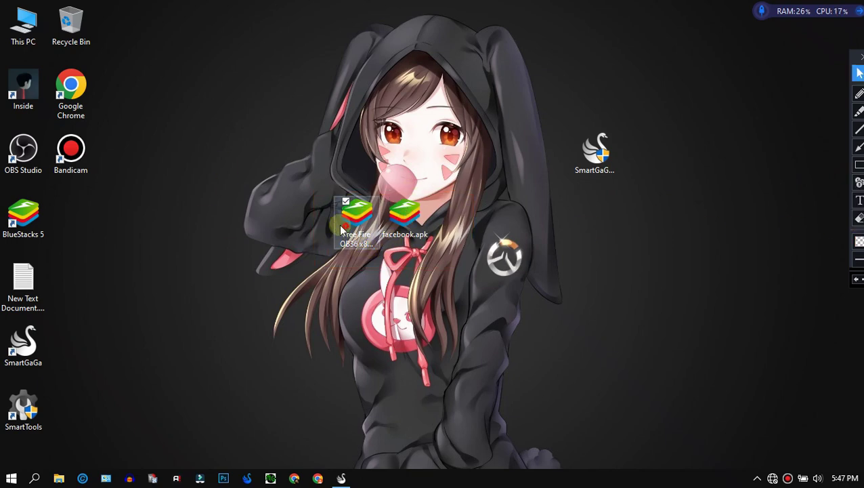
# - Move the Free Fire OB36 x86 APK aside on the desktop and check its file size in the properties
pyautogui.moveTo(338, 224); pyautogui.dragTo(201, 163)
pyautogui.rightClick(208, 161)
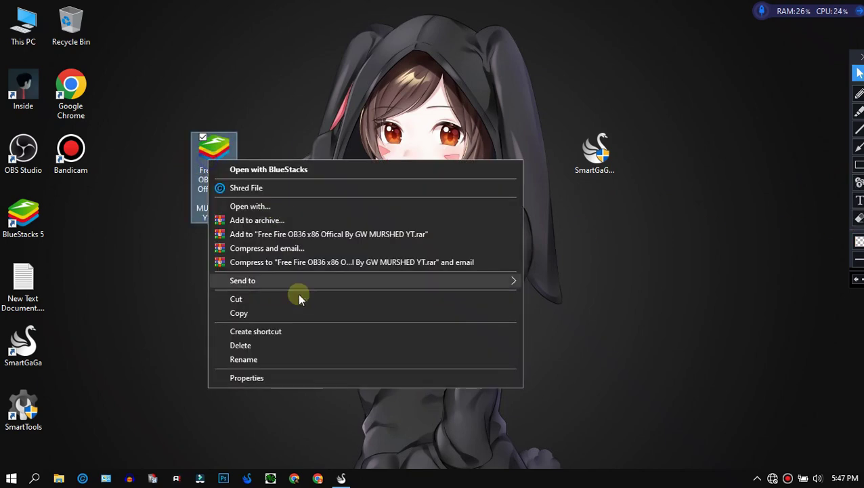
pyautogui.click(248, 378)
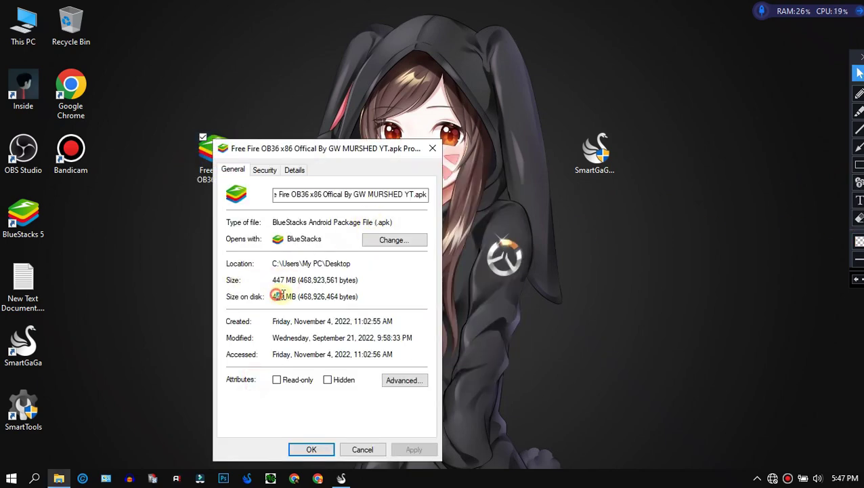
pyautogui.click(432, 148)
# - Move facebook.apk below the Free Fire file and check its file size in the properties
pyautogui.moveTo(405, 211); pyautogui.dragTo(176, 223)
pyautogui.rightClick(171, 226)
pyautogui.click(225, 441)
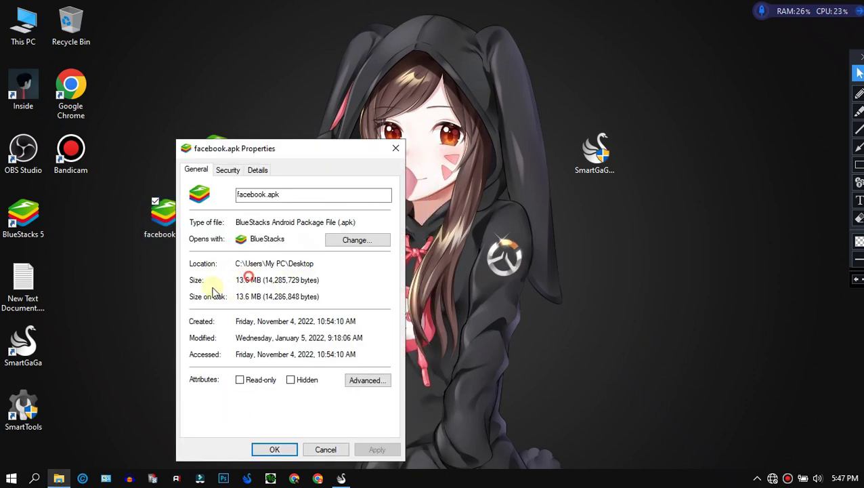
# - Install the Free Fire and Facebook APKs from the desktop into the SmartGaGa emulator and temporarily frame their app icons
pyautogui.click(396, 148)
pyautogui.moveTo(216, 162); pyautogui.dragTo(292, 233)
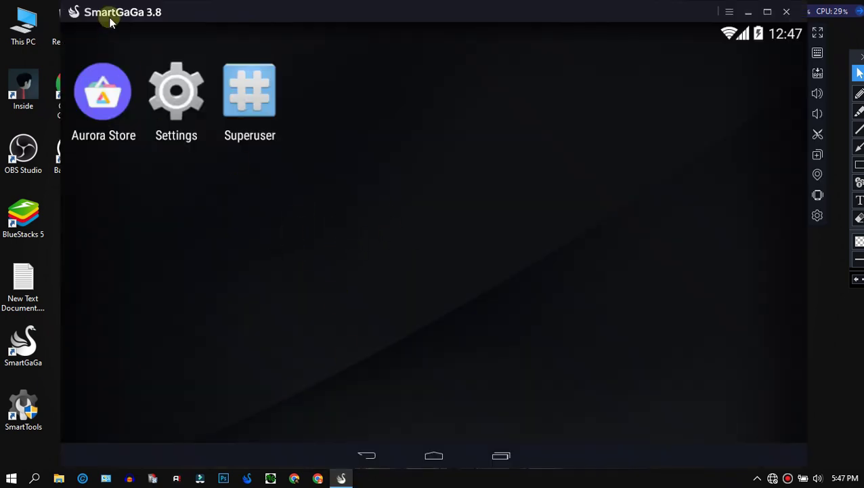
pyautogui.moveTo(71, 9); pyautogui.dragTo(258, 74)
pyautogui.moveTo(166, 223); pyautogui.dragTo(319, 224)
pyautogui.rightClick(139, 94)
pyautogui.click(164, 132)
pyautogui.moveTo(193, 140); pyautogui.dragTo(161, 145)
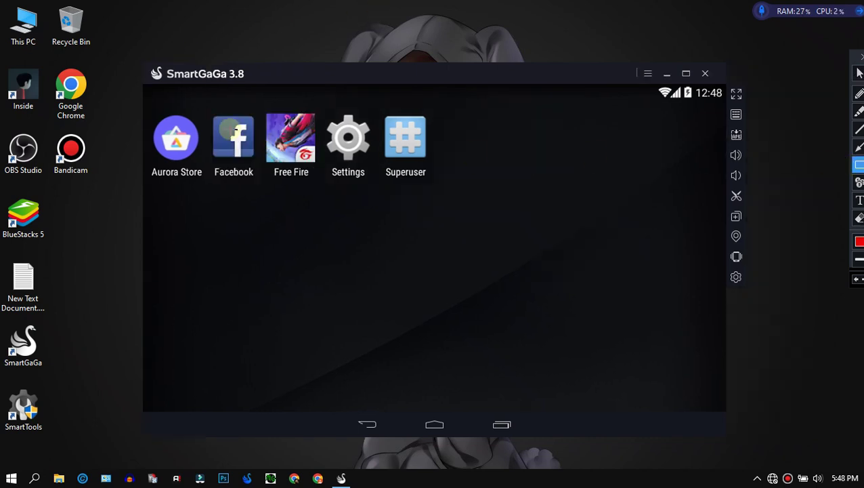
pyautogui.moveTo(179, 79)
pyautogui.mouseDown()
pyautogui.moveTo(324, 204)
pyautogui.moveTo(244, 142)
pyautogui.moveTo(374, 214)
pyautogui.mouseUp()
pyautogui.press('Escape')
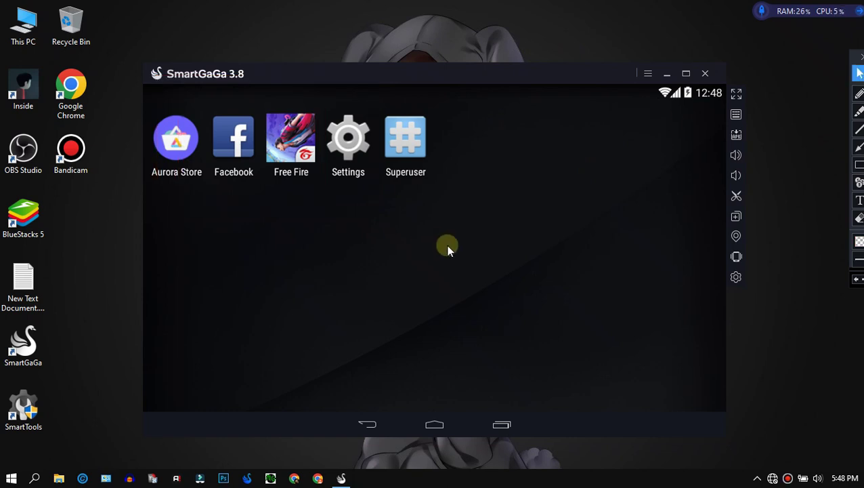
# - Launch Free Fire in the emulator and dismiss the keyboard guide with its option not to pop up next time
pyautogui.click(274, 147)
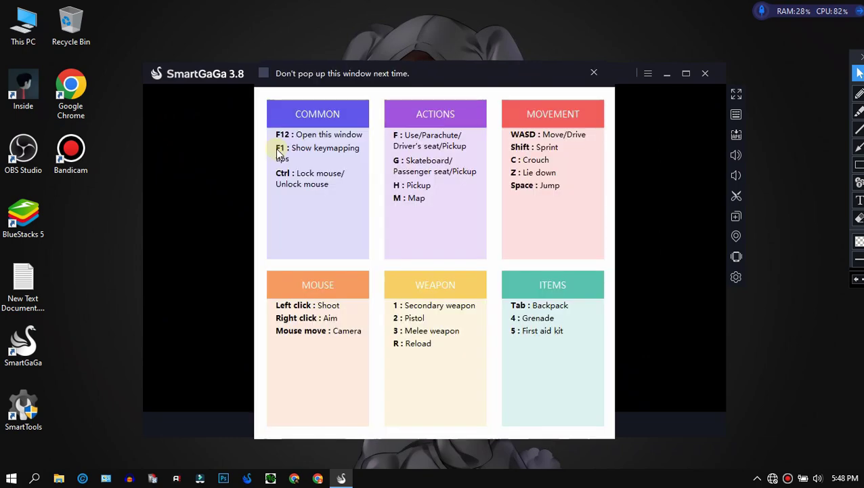
pyautogui.click(263, 68)
pyautogui.click(594, 76)
# - Display the Free Fire key mapping layout, save it in Normal Mode, and reposition the emulator window
pyautogui.click(737, 113)
pyautogui.moveTo(536, 75); pyautogui.dragTo(471, 66)
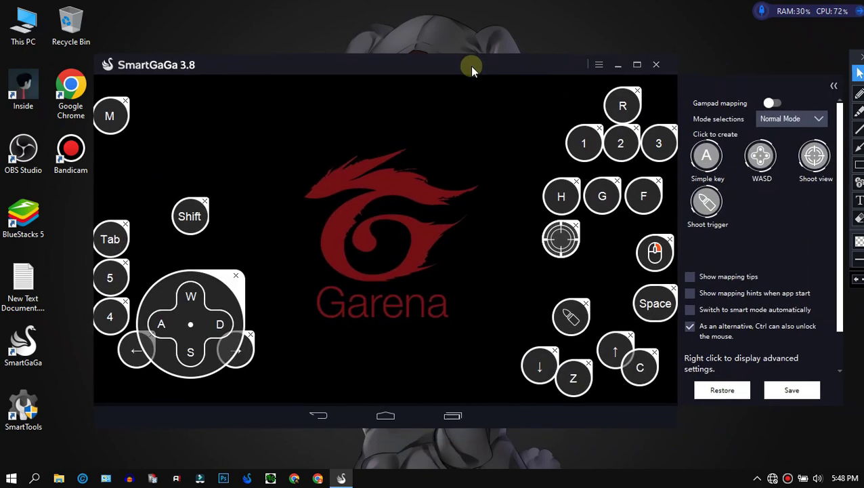
pyautogui.click(792, 391)
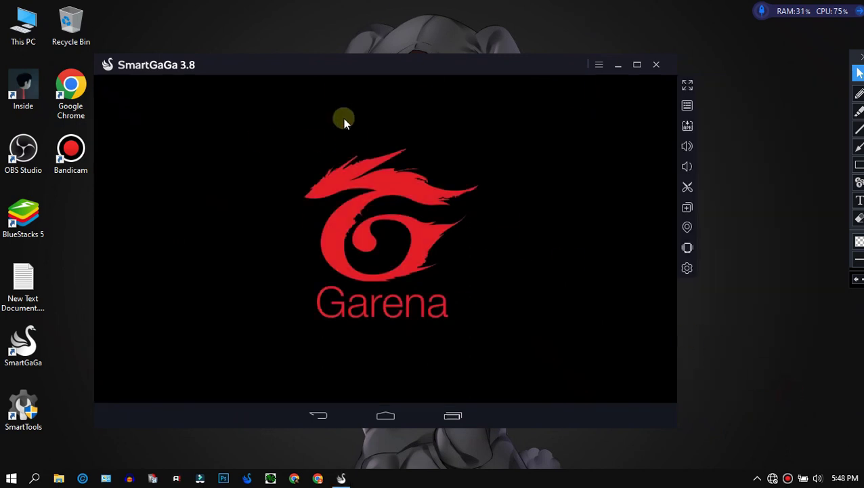
pyautogui.moveTo(403, 79); pyautogui.dragTo(459, 80)
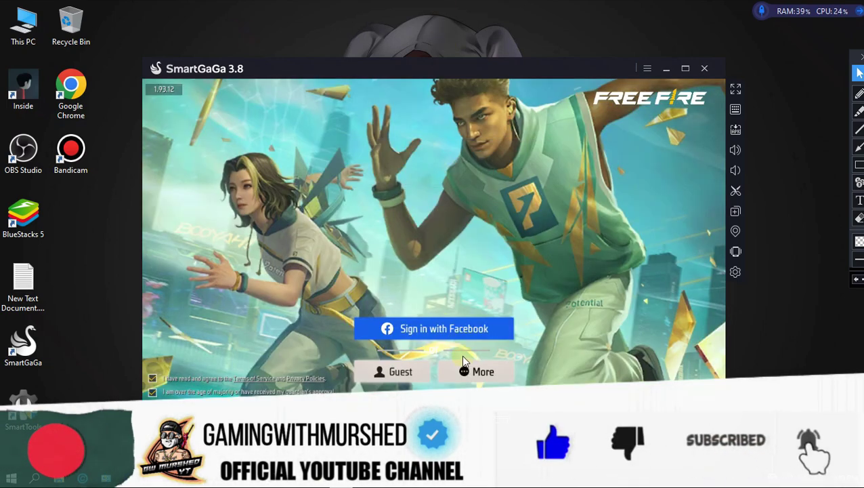
# - Check Free Fire's additional login options, close them, and open the Facebook app from the emulator's home screen
pyautogui.click(471, 369)
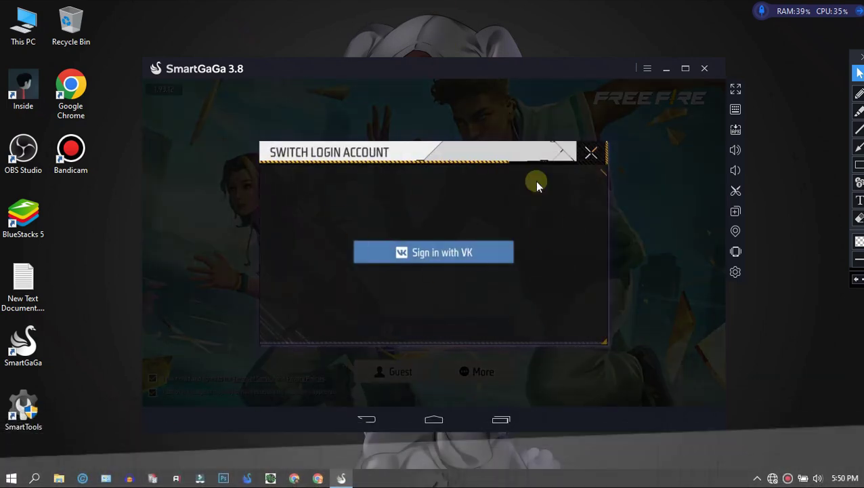
pyautogui.click(590, 153)
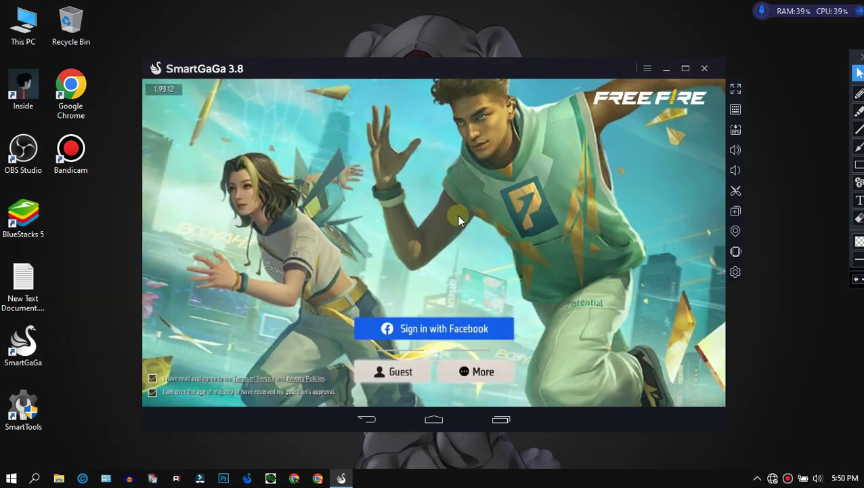
pyautogui.click(428, 421)
pyautogui.click(441, 361)
pyautogui.click(222, 125)
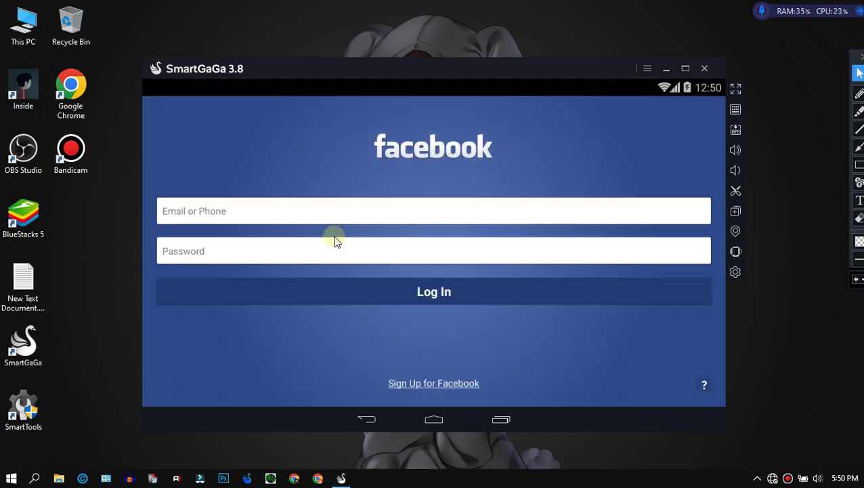
# - Log in to the Facebook app with the account e-mail and password, and clear the red scribble over the e-mail field
pyautogui.click(230, 211)
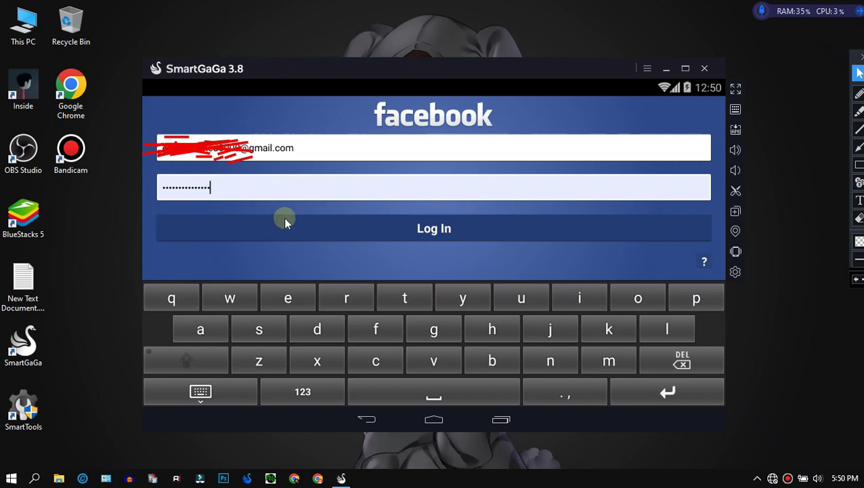
pyautogui.click(284, 224)
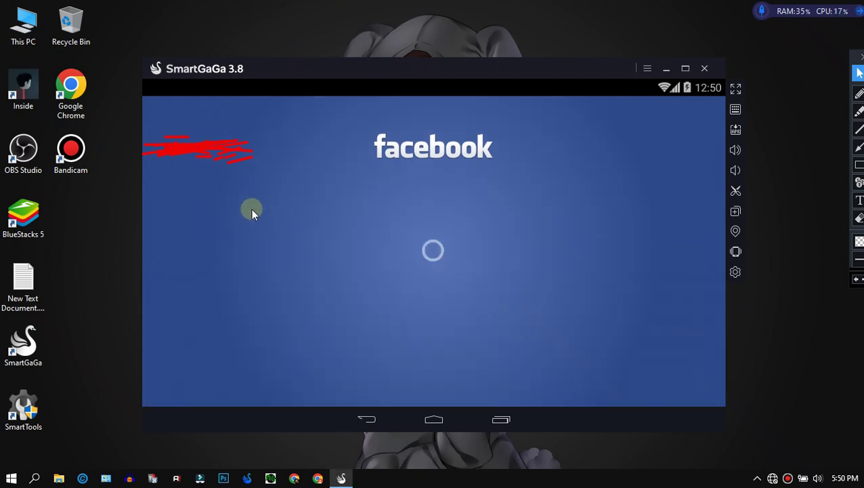
pyautogui.click(859, 217)
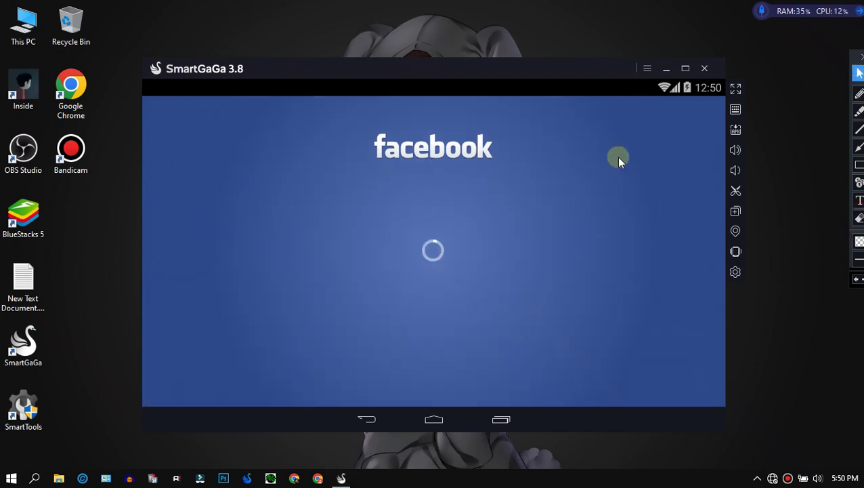
pyautogui.moveTo(672, 94); pyautogui.dragTo(627, 134)
pyautogui.click(491, 394)
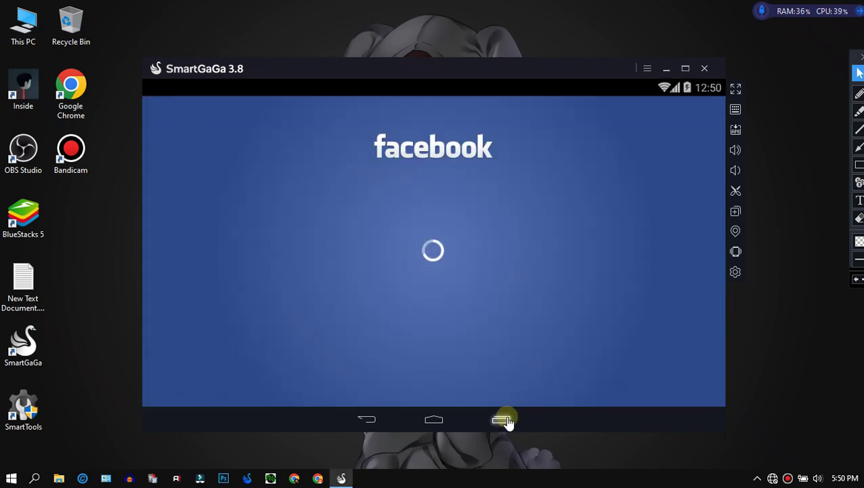
# - Switch back to Free Fire, sign in with Facebook, continue with the linked account, and begin the game
pyautogui.click(501, 420)
pyautogui.click(660, 272)
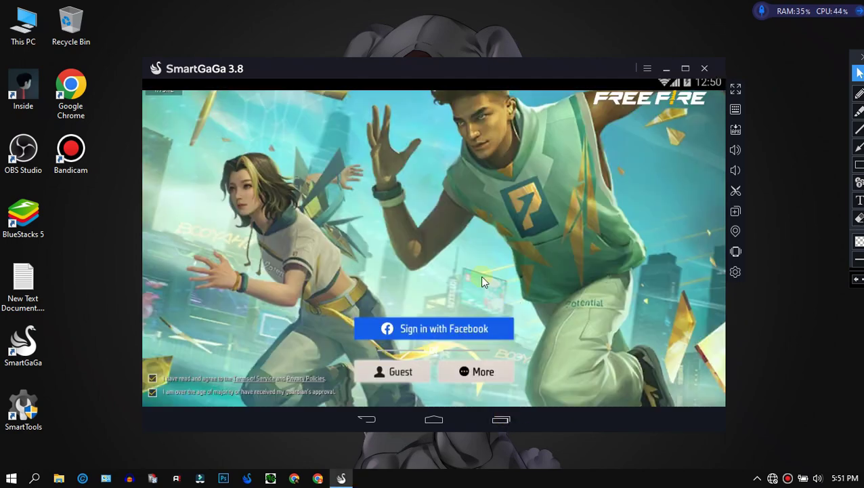
pyautogui.click(405, 327)
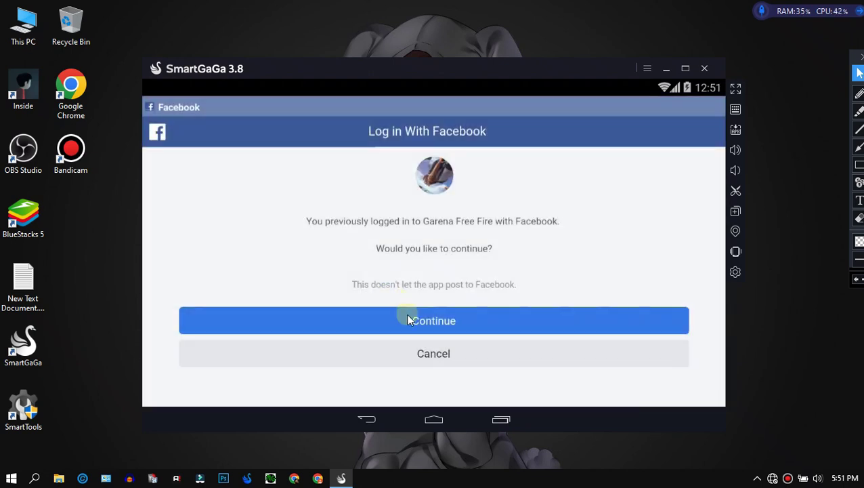
pyautogui.click(406, 314)
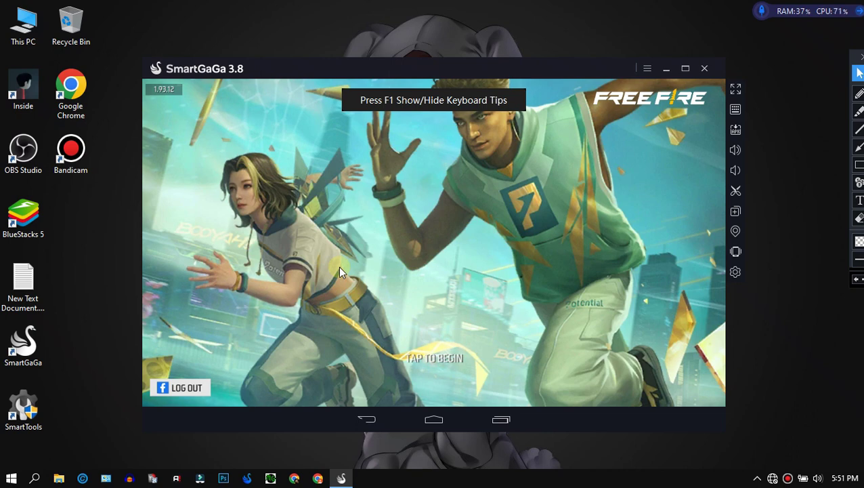
pyautogui.click(340, 271)
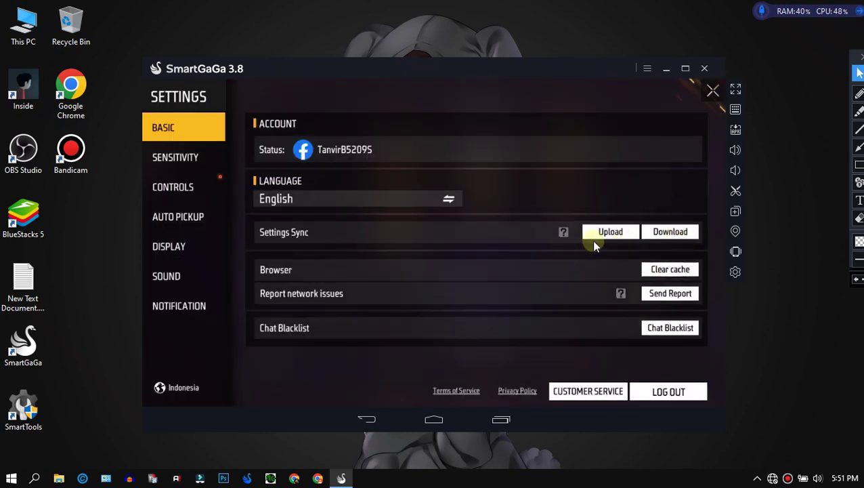
# - Download the synced game settings in Free Fire's Basic settings and look through the Controls, Display and Sound settings
pyautogui.click(648, 231)
pyautogui.click(482, 285)
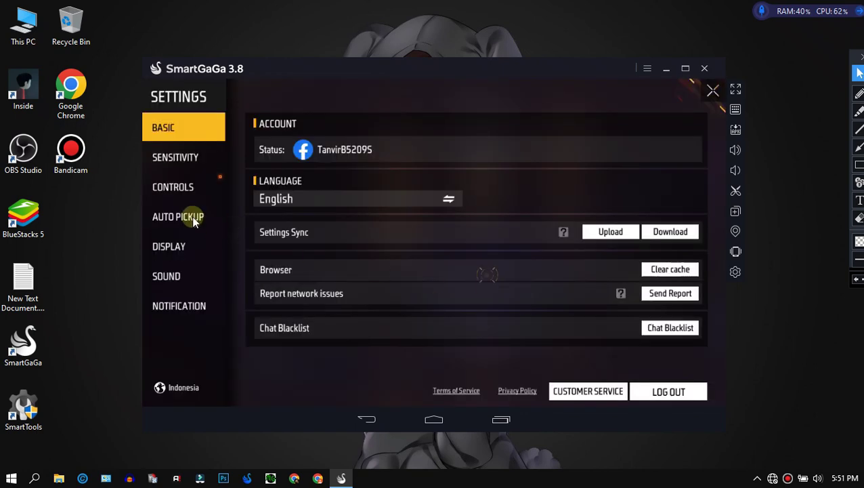
pyautogui.click(177, 190)
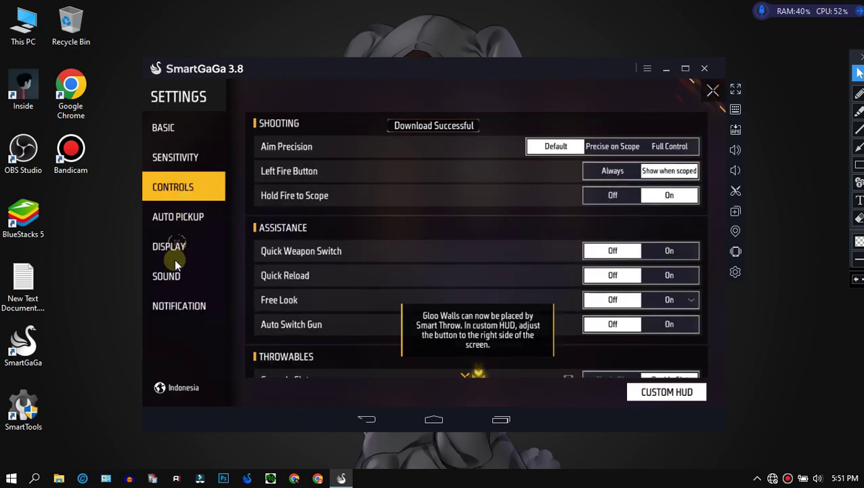
pyautogui.click(170, 247)
pyautogui.click(172, 276)
pyautogui.click(177, 190)
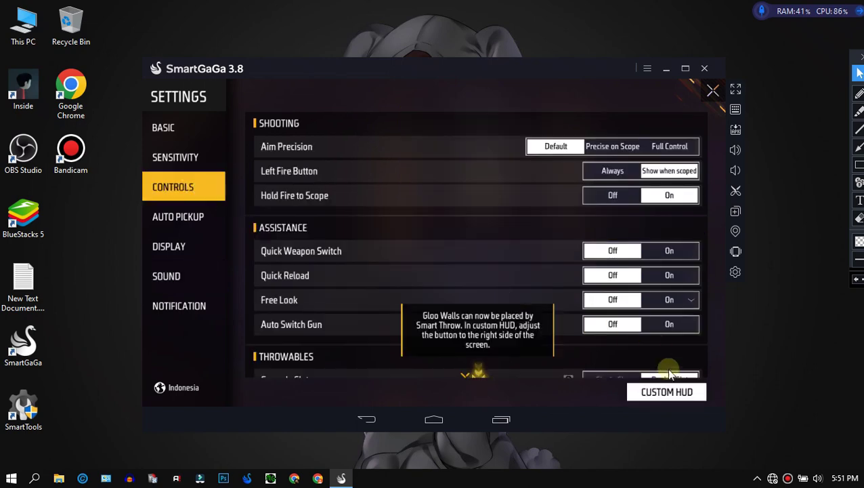
# - Show the emulator's key mapping over the custom HUD, save it, and close the Free Fire settings
pyautogui.click(735, 110)
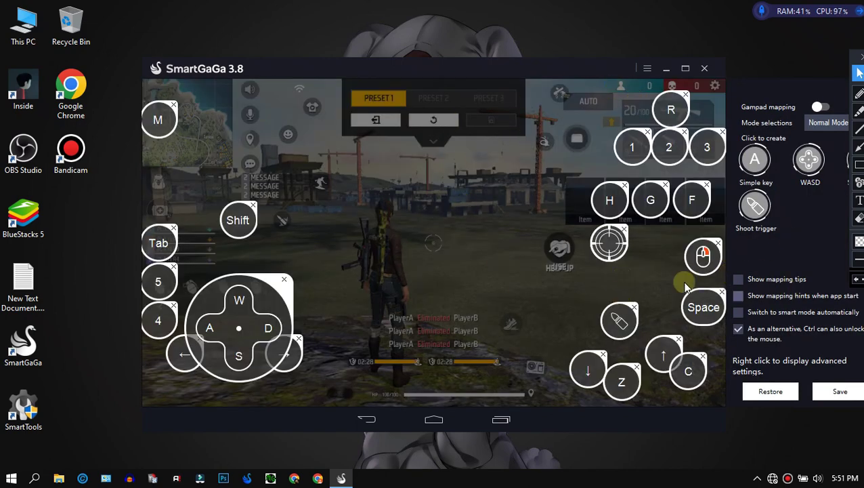
pyautogui.click(844, 391)
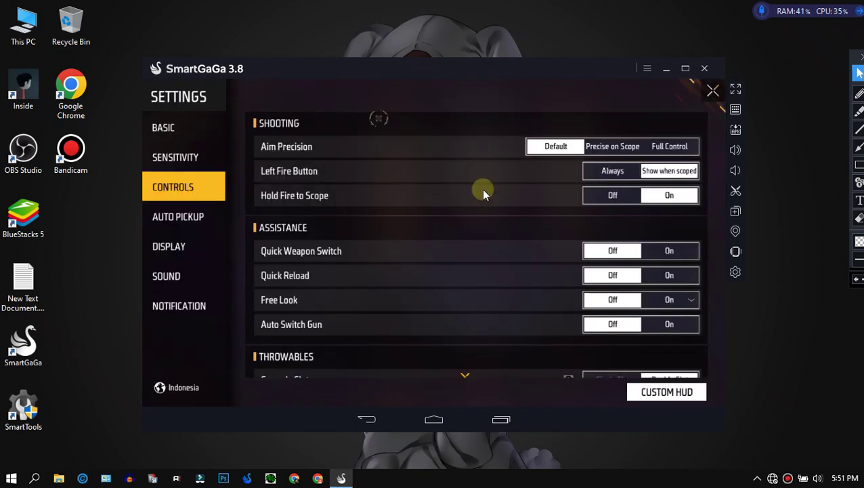
pyautogui.click(712, 92)
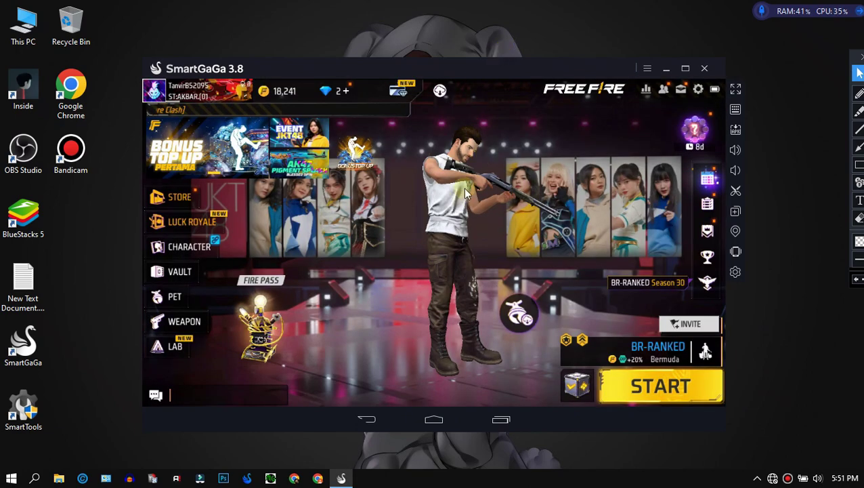
# - Rotate the character in the Free Fire lobby to view it from behind
pyautogui.click(482, 178)
pyautogui.click(511, 46)
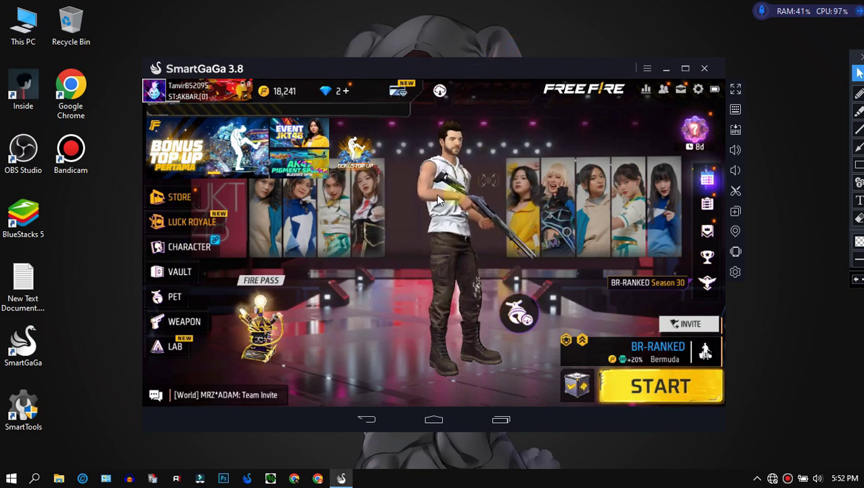
pyautogui.moveTo(424, 188); pyautogui.dragTo(524, 210)
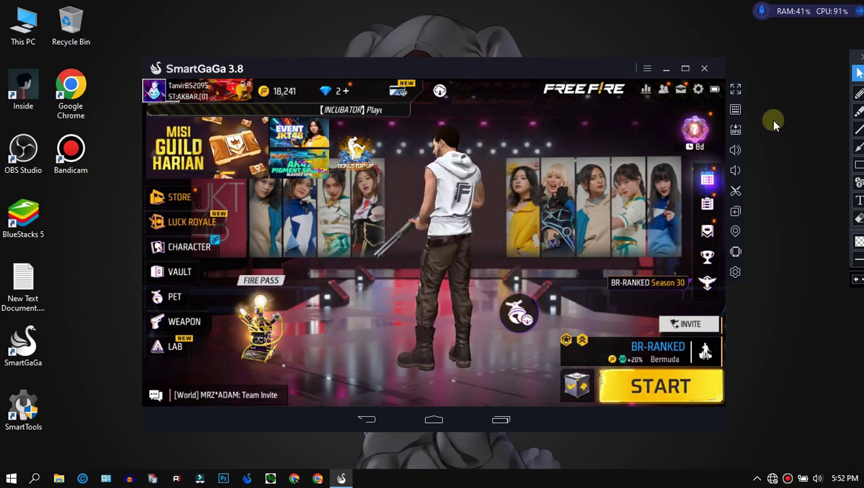